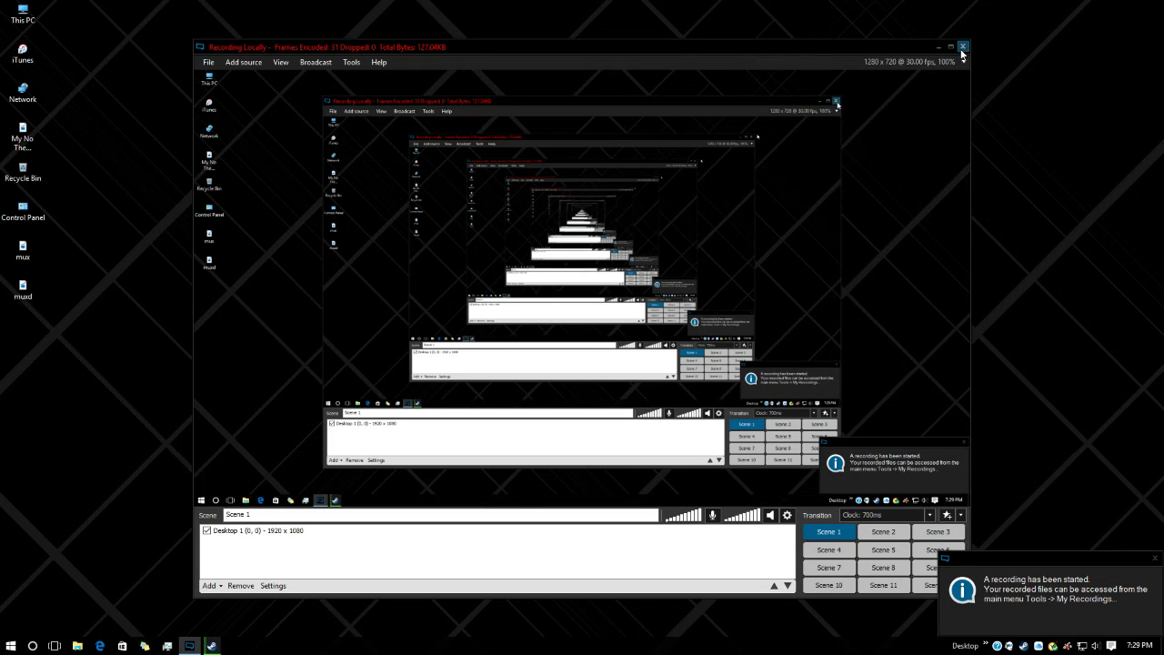
# - Minimize the recorder, dismiss its recording notification and bring up Steam's Big Picture mode
pyautogui.click(938, 46)
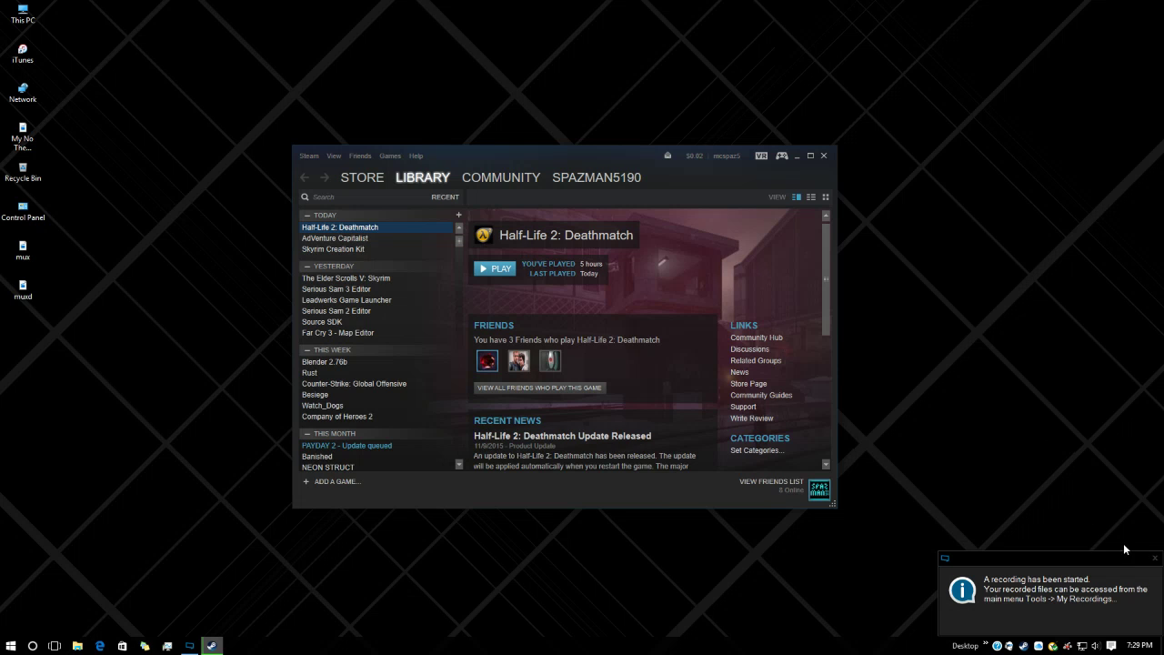
pyautogui.click(1153, 559)
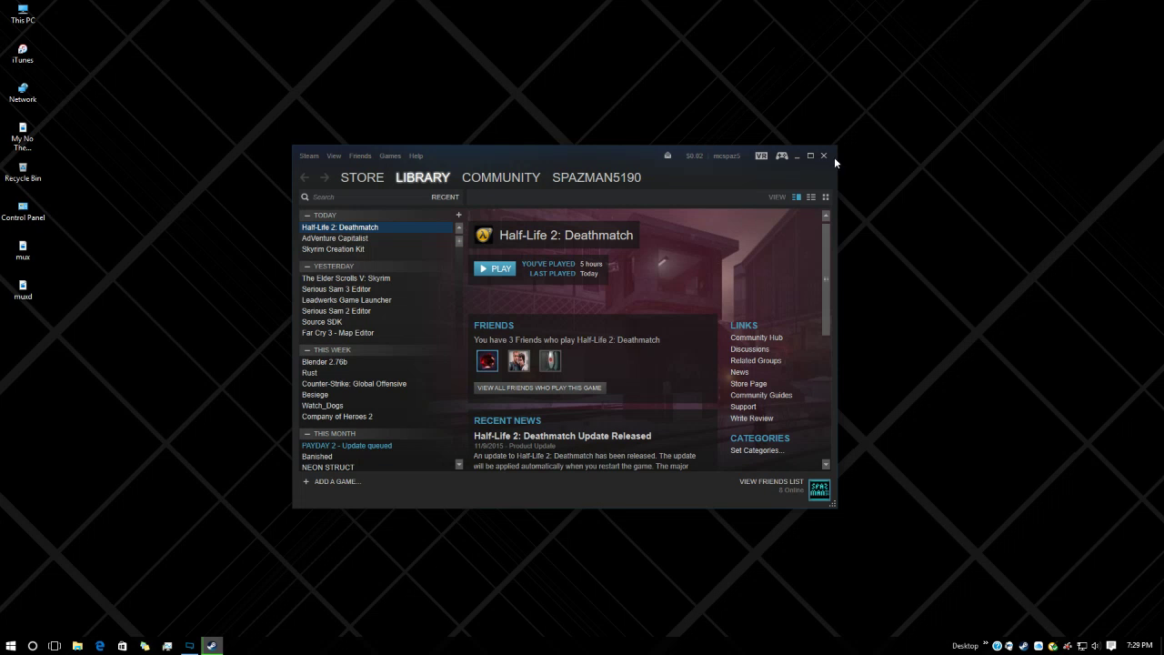
pyautogui.click(811, 157)
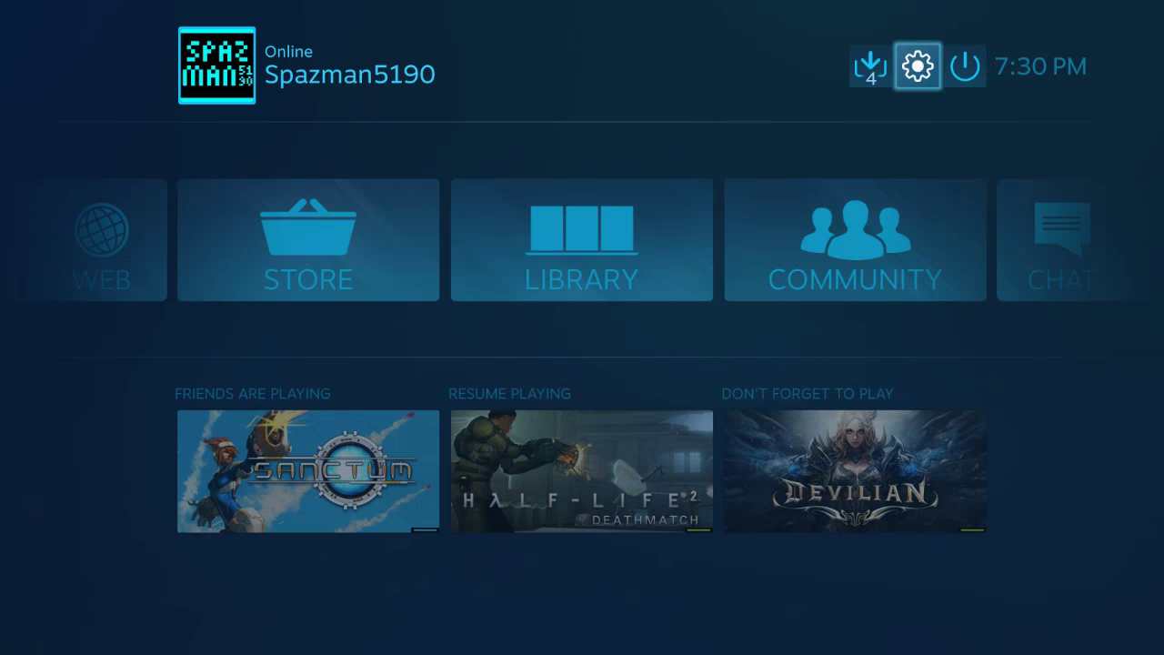
pyautogui.press('Right')
pyautogui.press('Left')
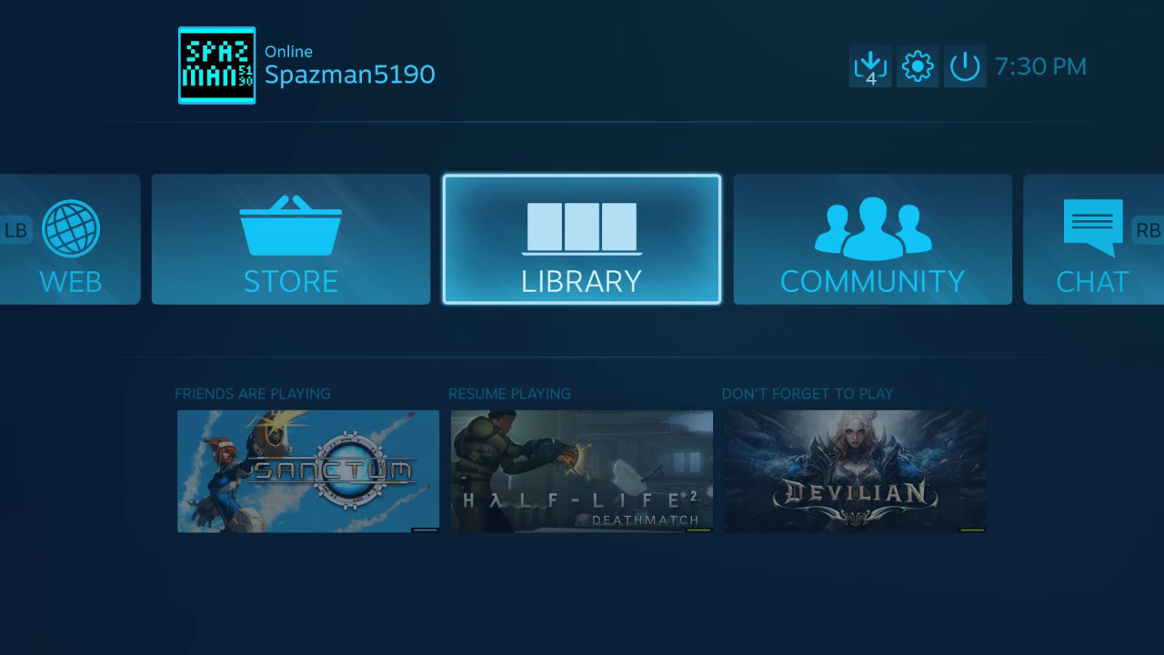
pyautogui.press('Right')
pyautogui.press('Left')
pyautogui.press('Left')
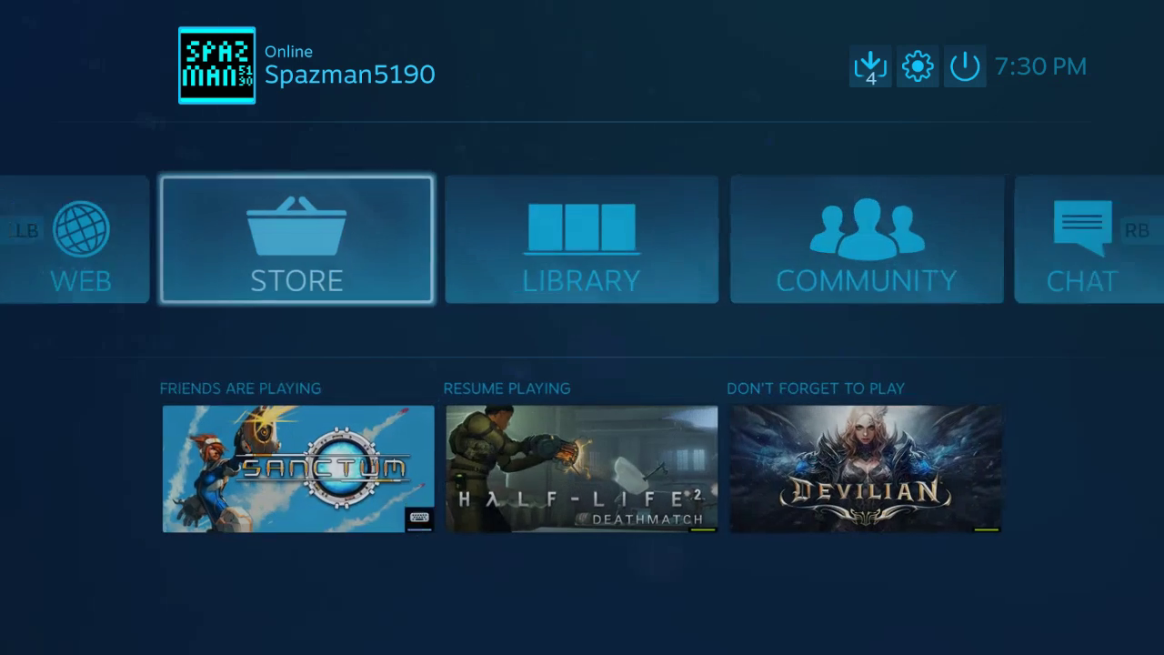
pyautogui.press('Right')
pyautogui.press('Right')
# - Open the Desktop configuration from the controller configurations in the Big Picture settings
pyautogui.press('Up')
pyautogui.press('Left')
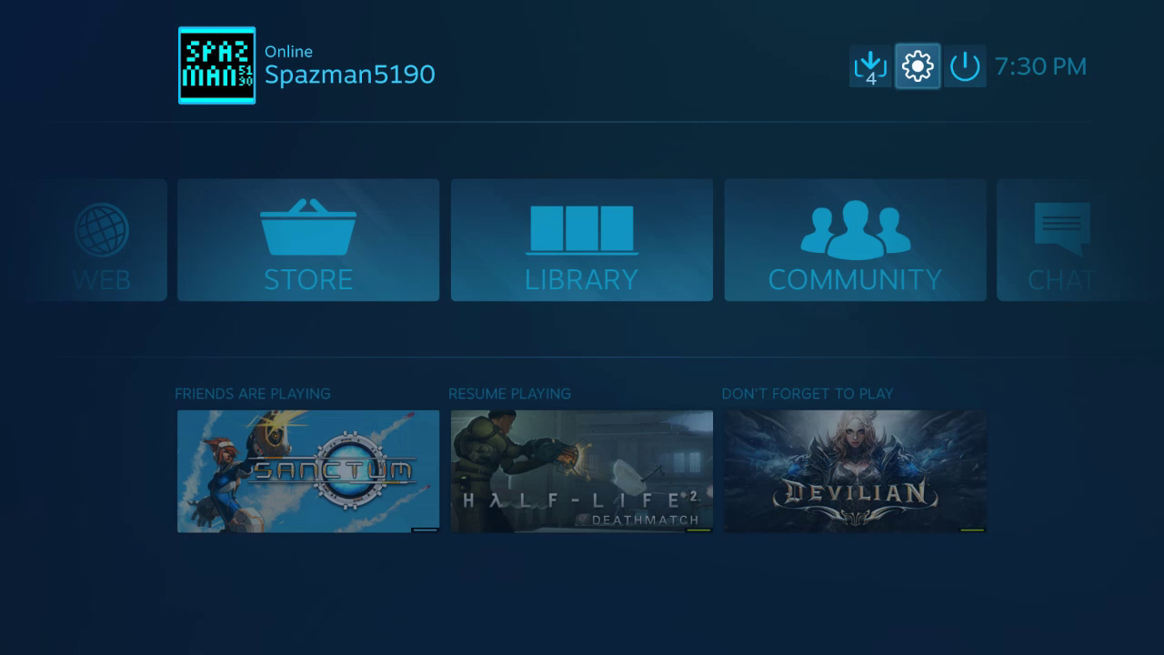
pyautogui.press('Return')
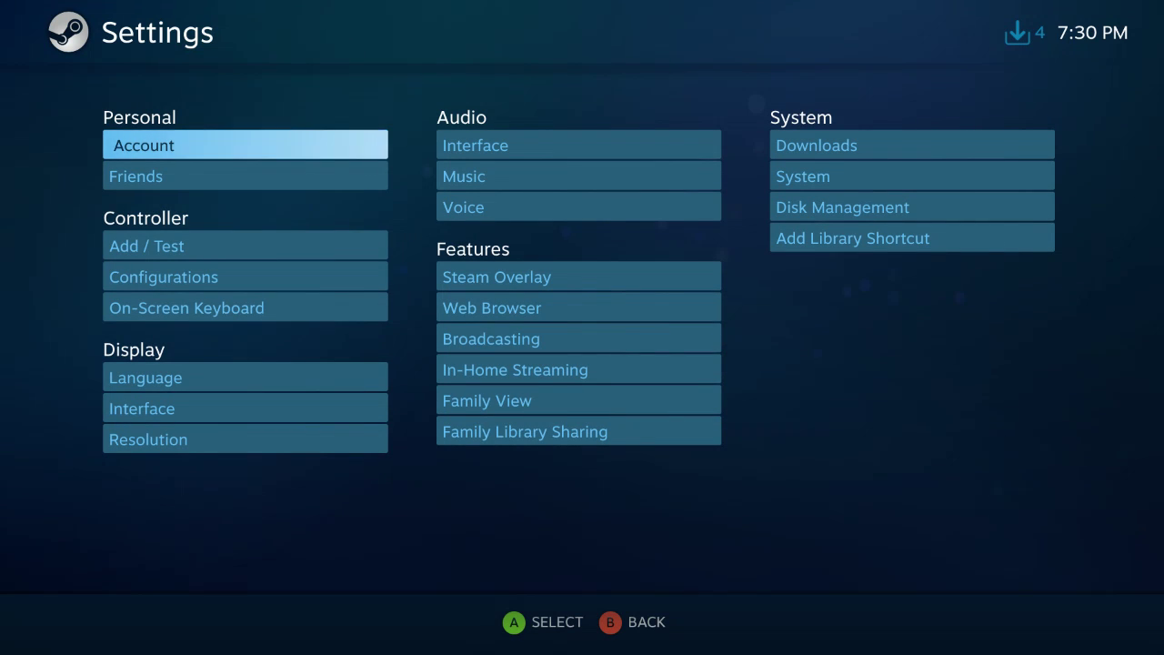
pyautogui.press('Down')
pyautogui.press('Down')
pyautogui.press('Down')
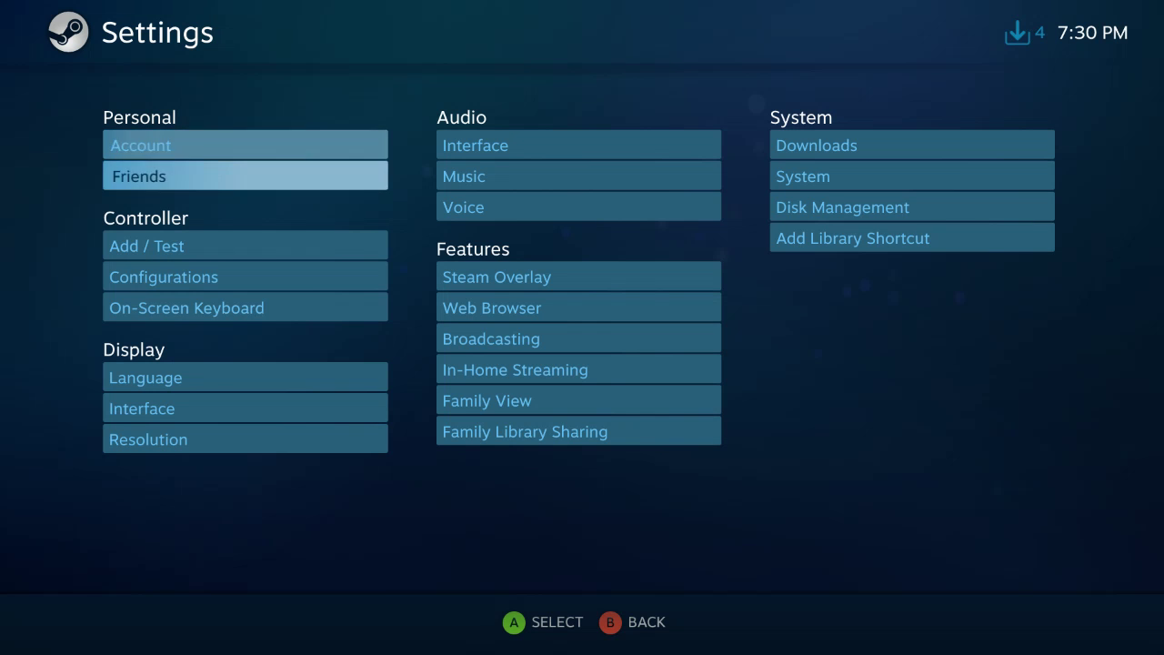
pyautogui.press('Return')
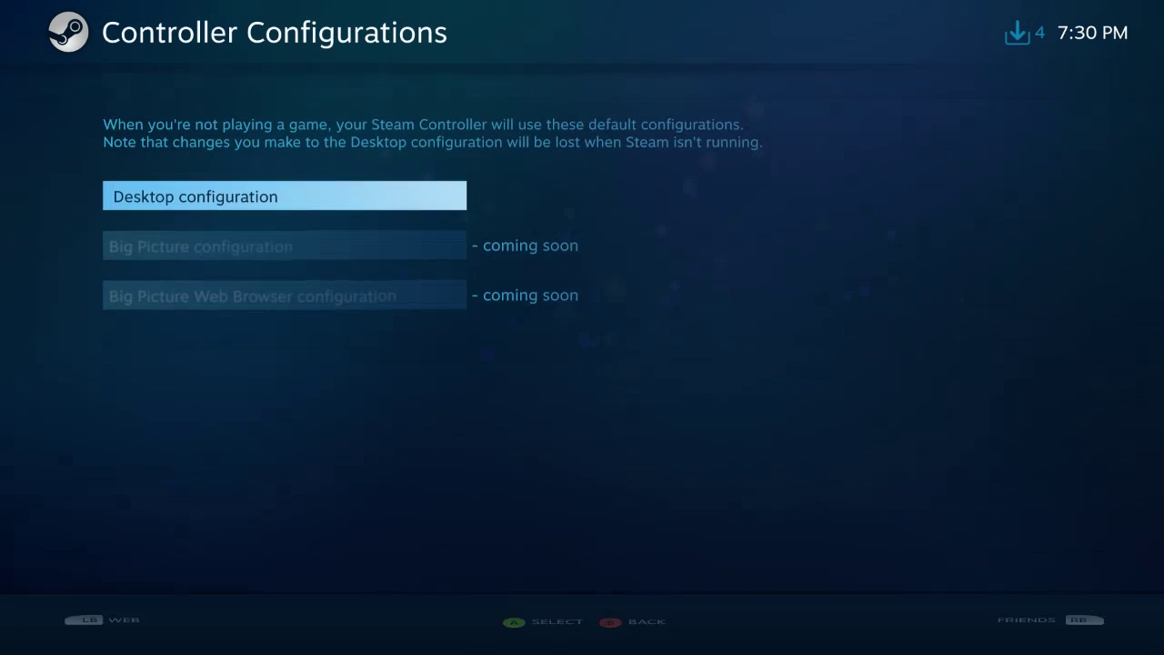
pyautogui.press('Return')
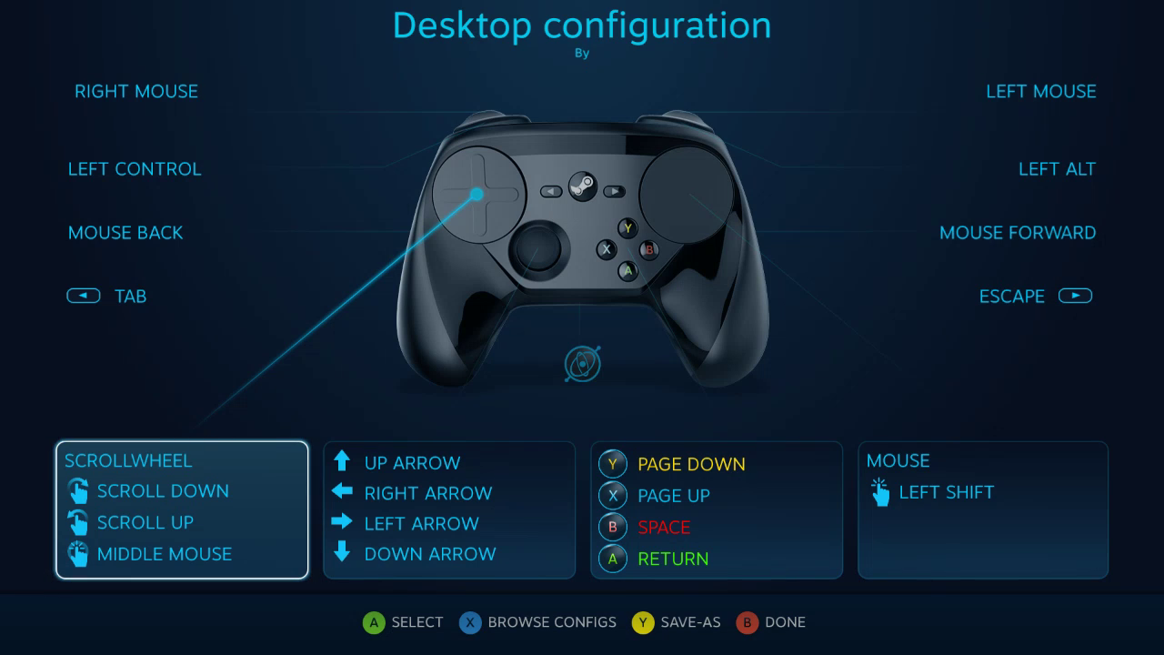
# - Set the controller gyro's style of input to Mouse in the Desktop configuration
pyautogui.press('Up')
pyautogui.press('Right')
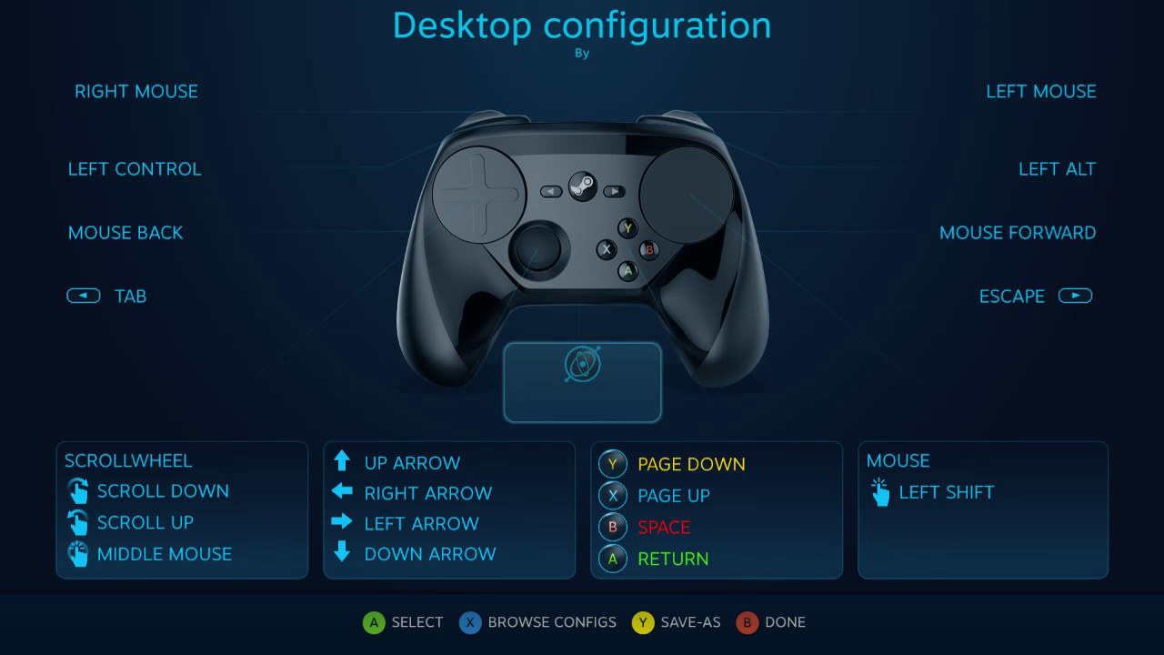
pyautogui.press('Return')
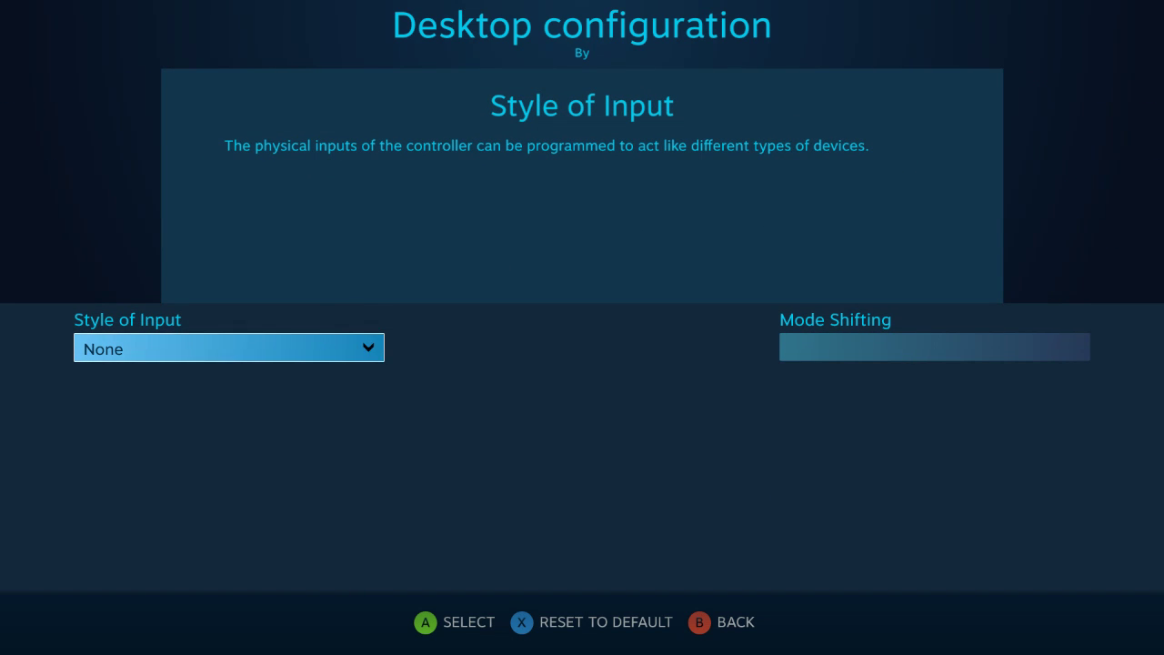
pyautogui.press('Return')
pyautogui.press('Down')
pyautogui.press('Down')
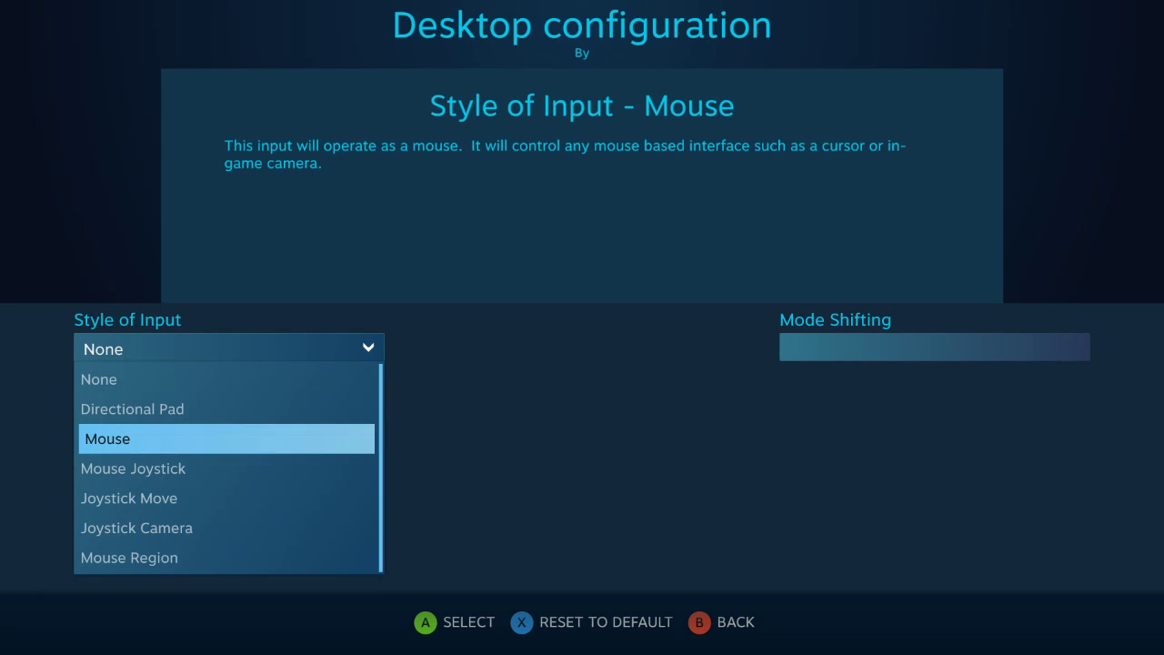
pyautogui.press('Return')
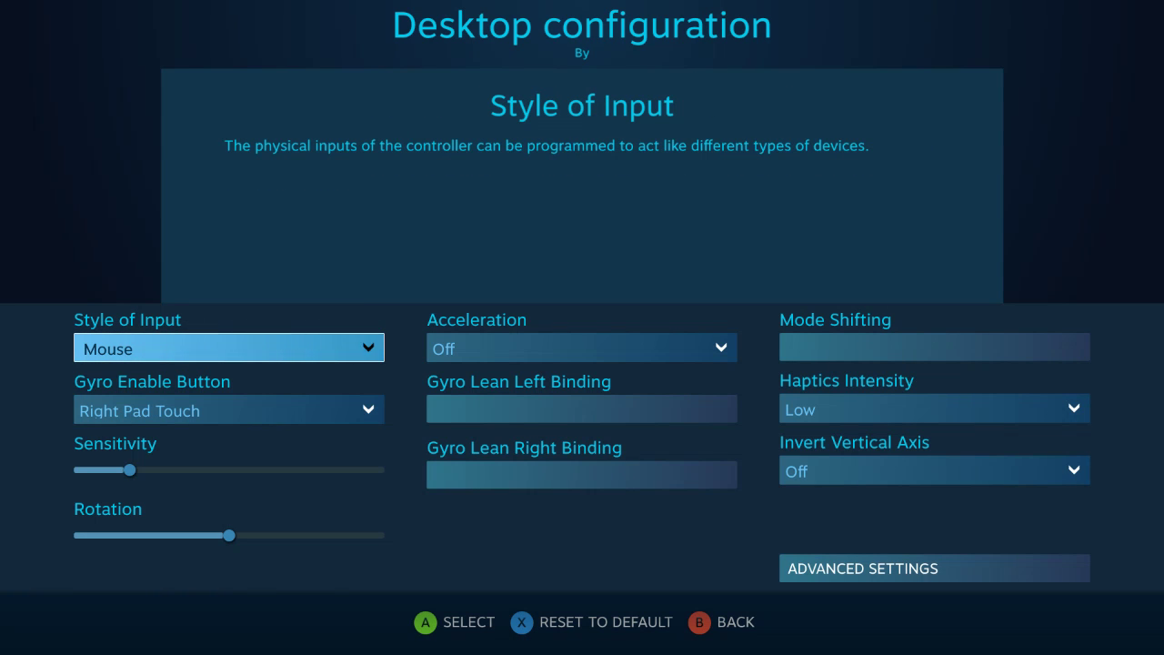
pyautogui.press('Return')
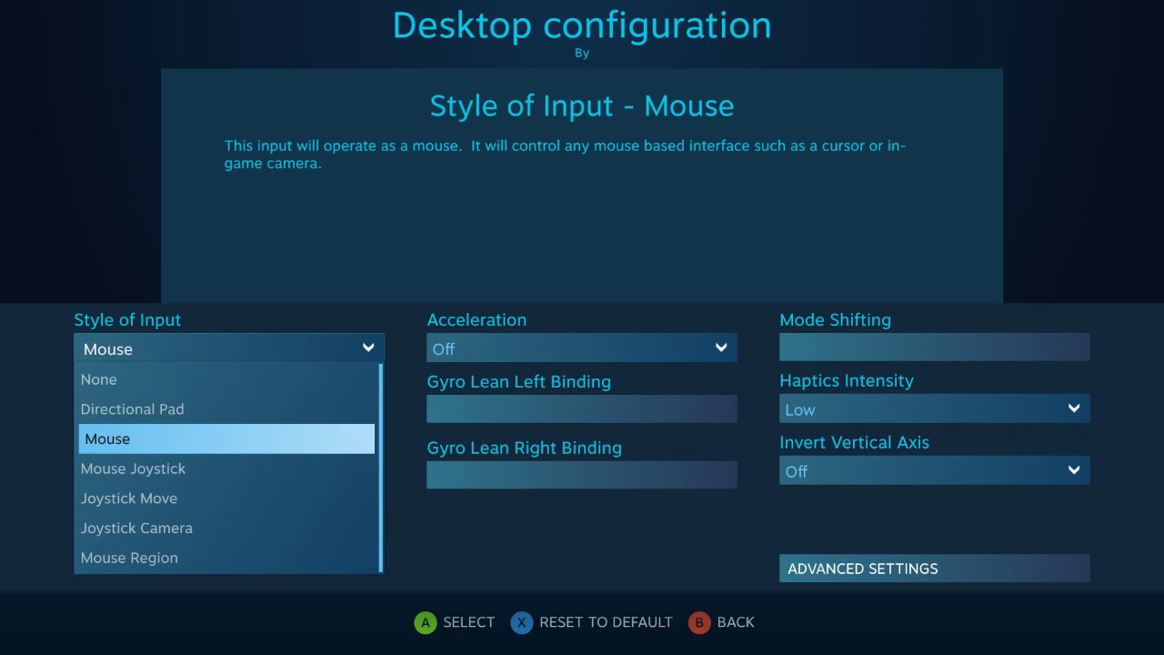
pyautogui.press('Return')
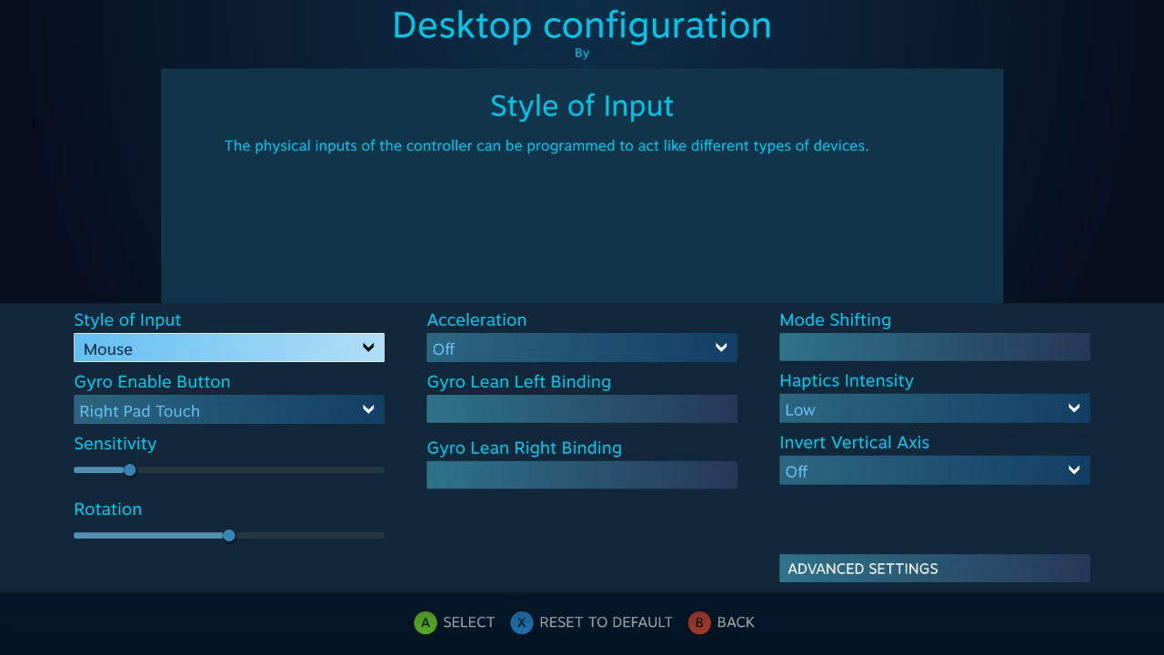
# - Set the Gyro Enable Button to Always On
pyautogui.press('Down')
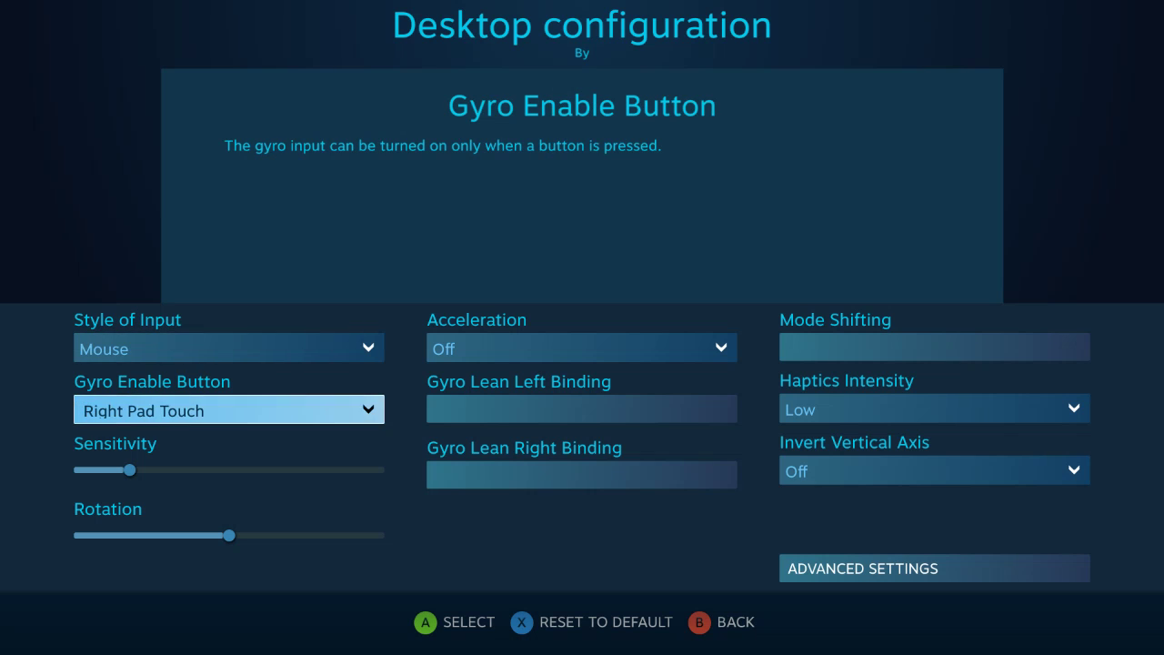
pyautogui.press('Return')
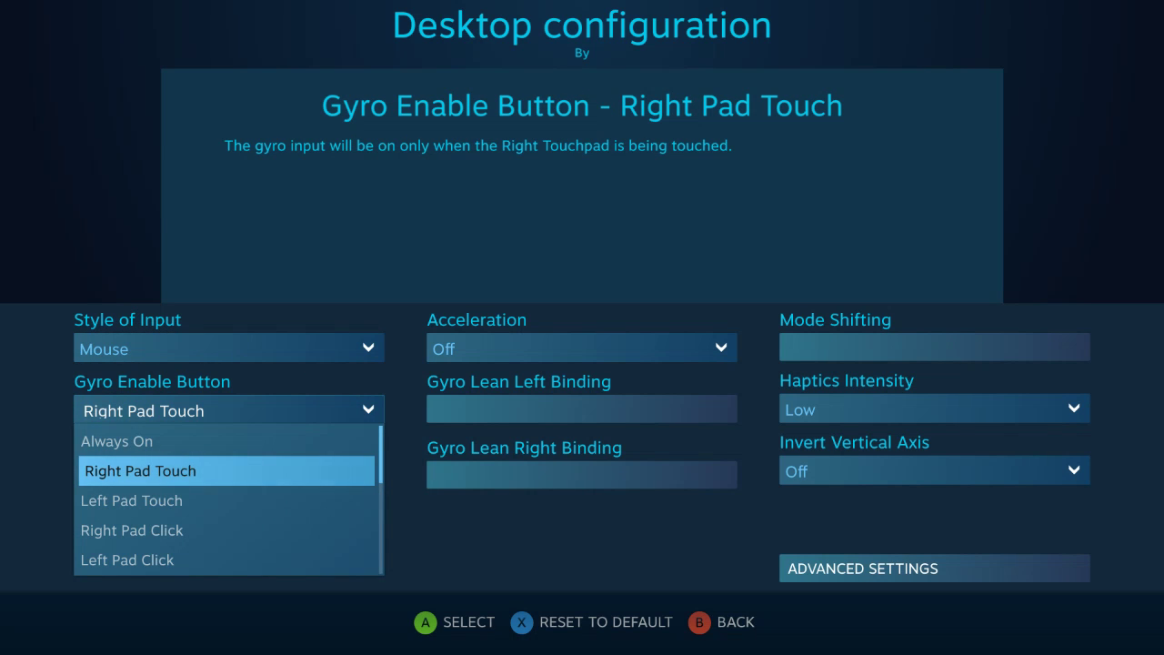
pyautogui.press('Up')
pyautogui.press('Return')
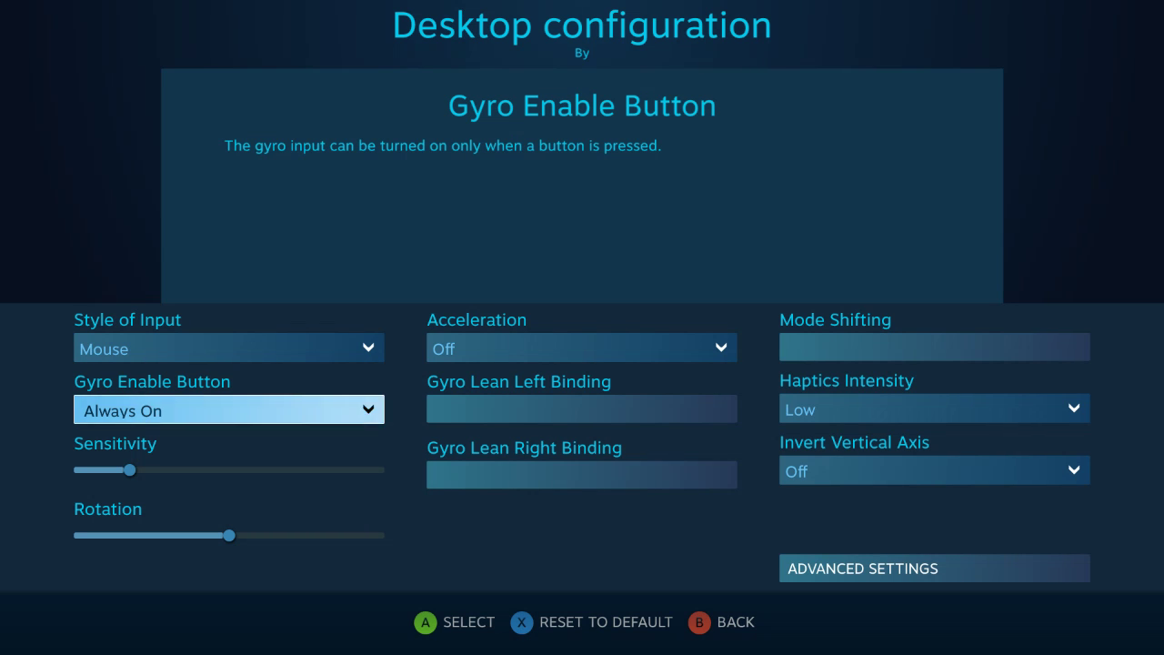
# - Set the gyro's Haptics Intensity to Off
pyautogui.press('Right')
pyautogui.press('Right')
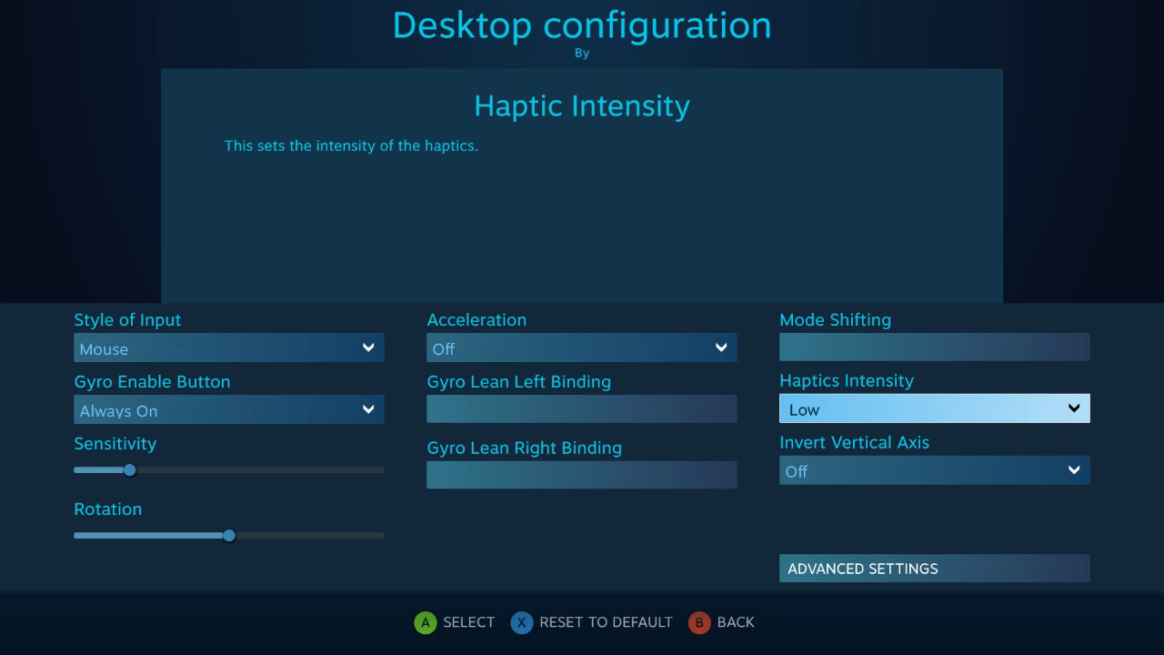
pyautogui.press('Return')
pyautogui.press('Up')
pyautogui.press('Return')
# - Review the gyro's rotation and sensitivity settings, and raise the sensitivity to about a quarter of its range
pyautogui.click(581, 408)
pyautogui.click(228, 408)
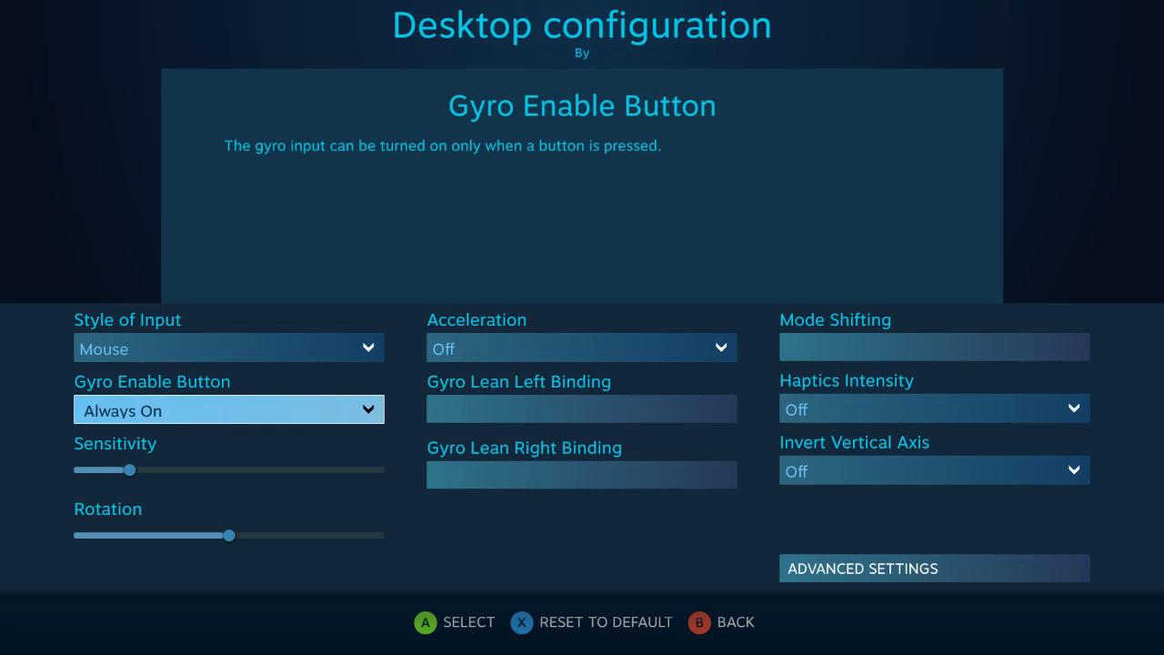
pyautogui.click(228, 470)
pyautogui.click(228, 534)
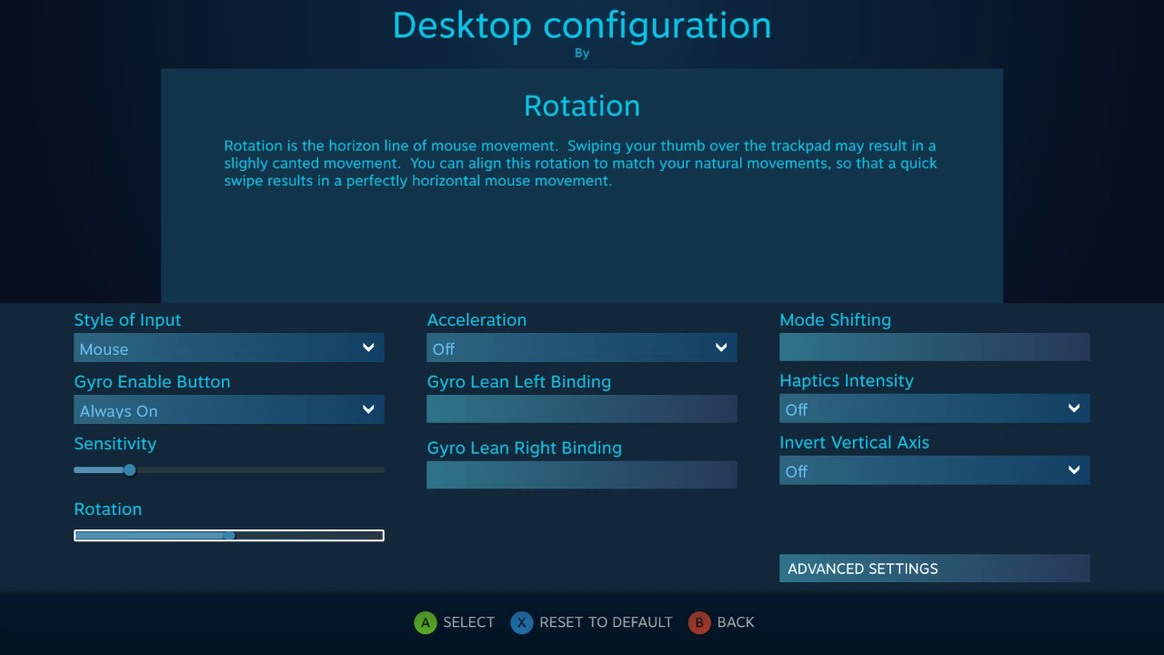
pyautogui.click(229, 469)
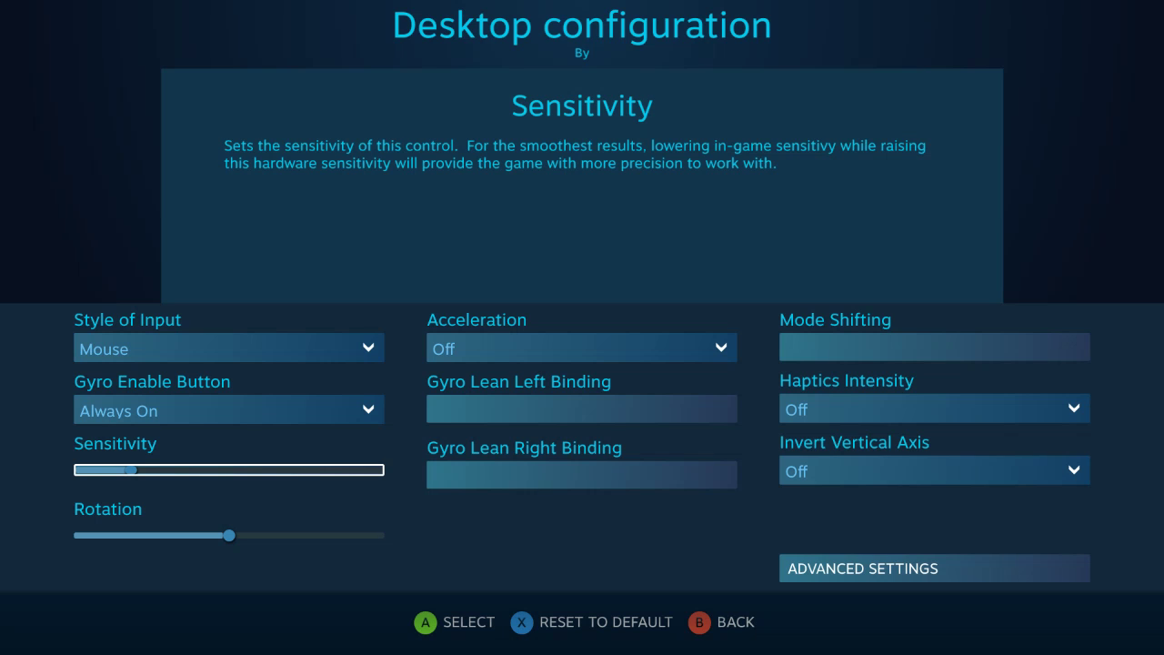
pyautogui.press('Down')
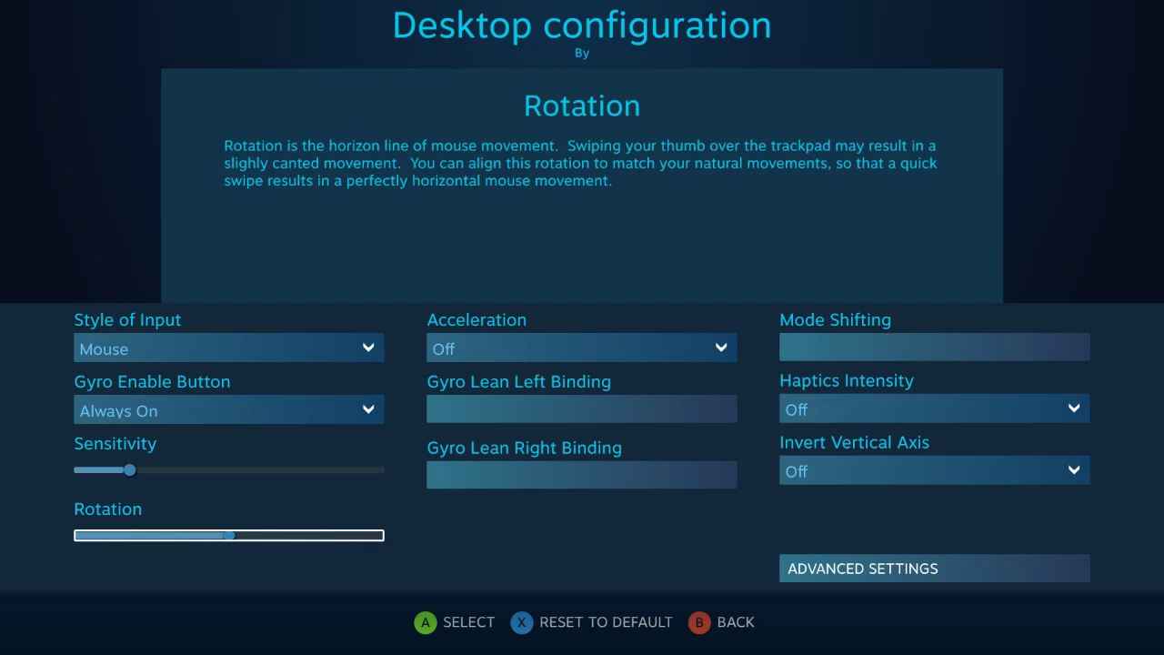
pyautogui.press('Up')
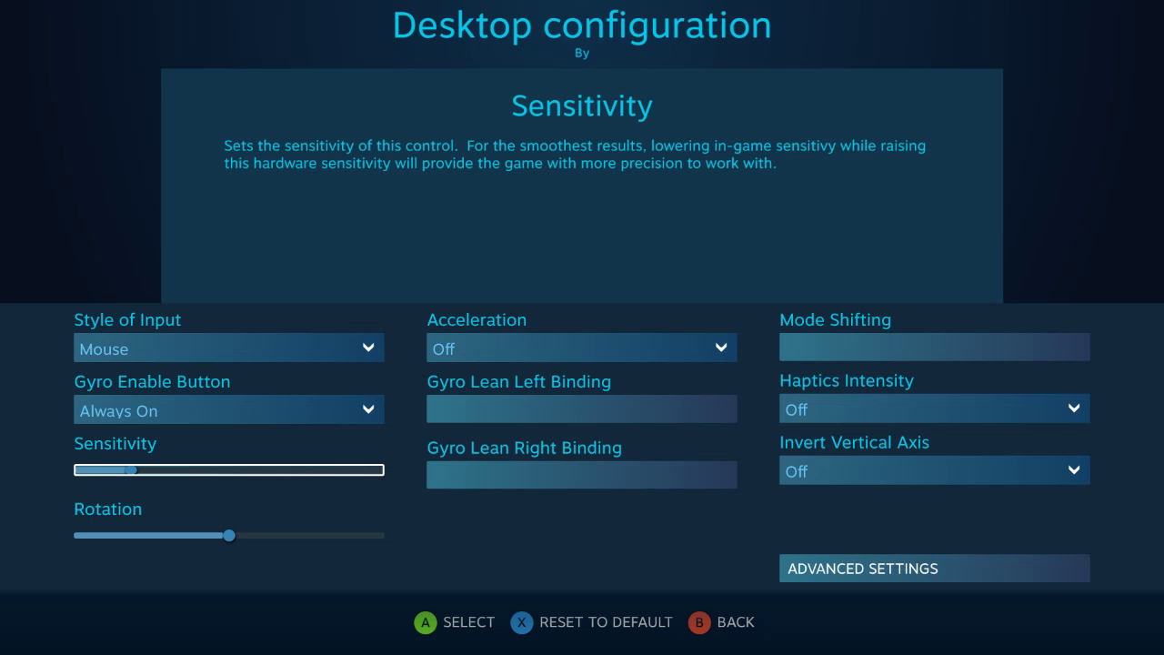
pyautogui.press('Return')
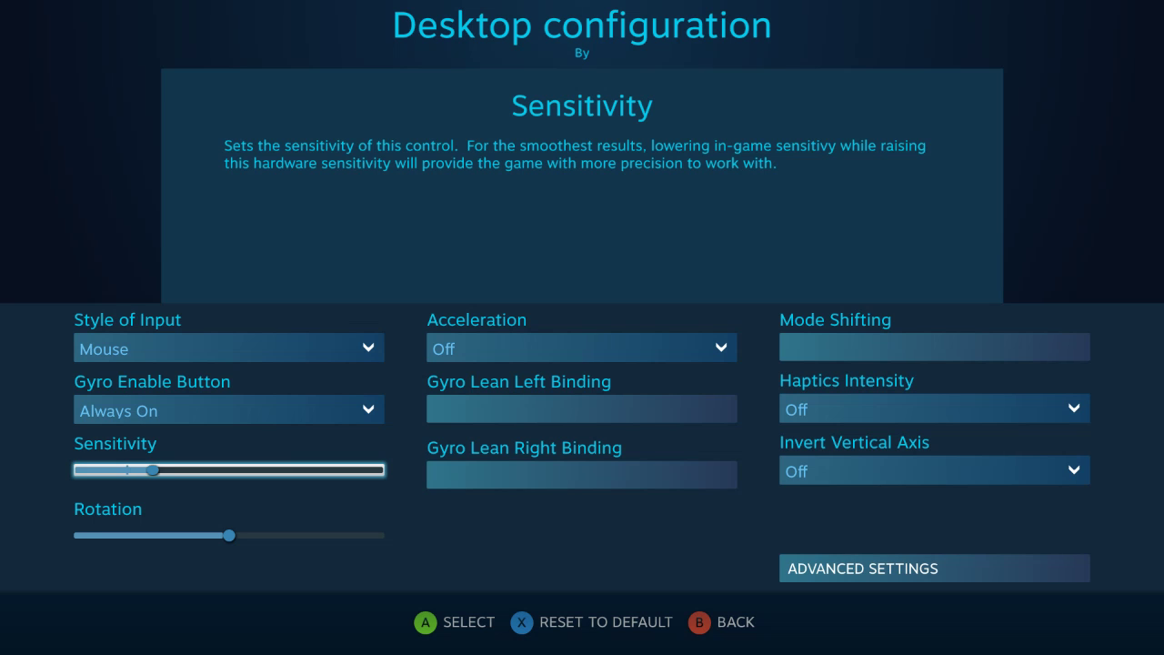
pyautogui.press('Right')
pyautogui.press('Left')
pyautogui.press('Down')
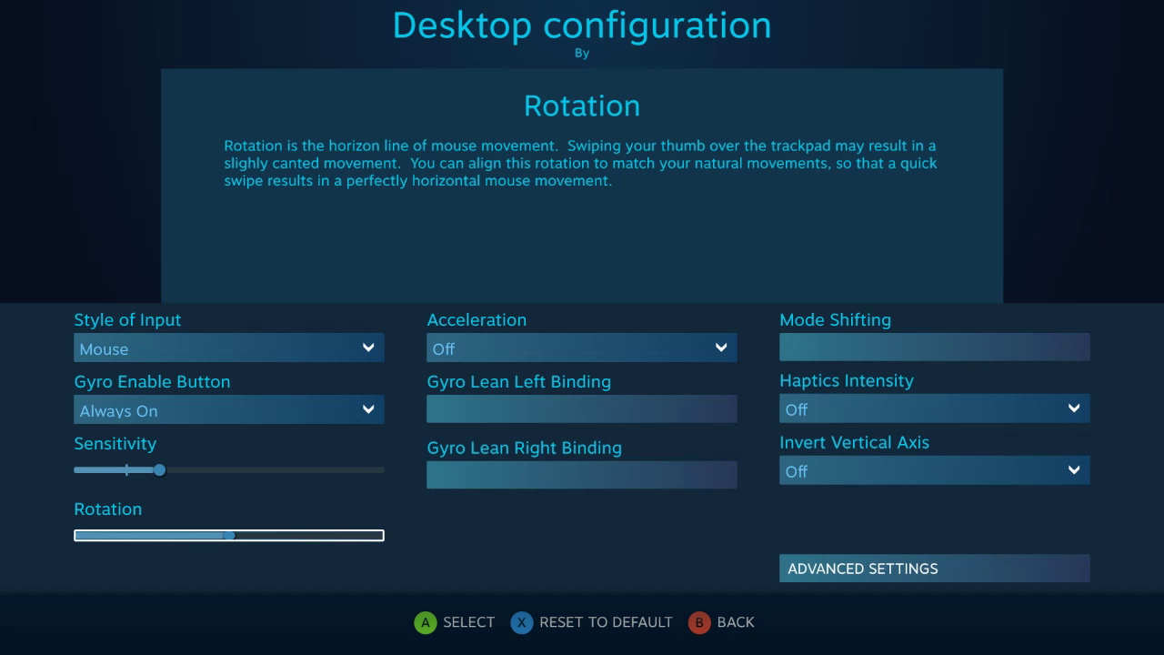
# - Leave the Desktop configuration and settings, returning to the Big Picture home screen
pyautogui.press('Escape')
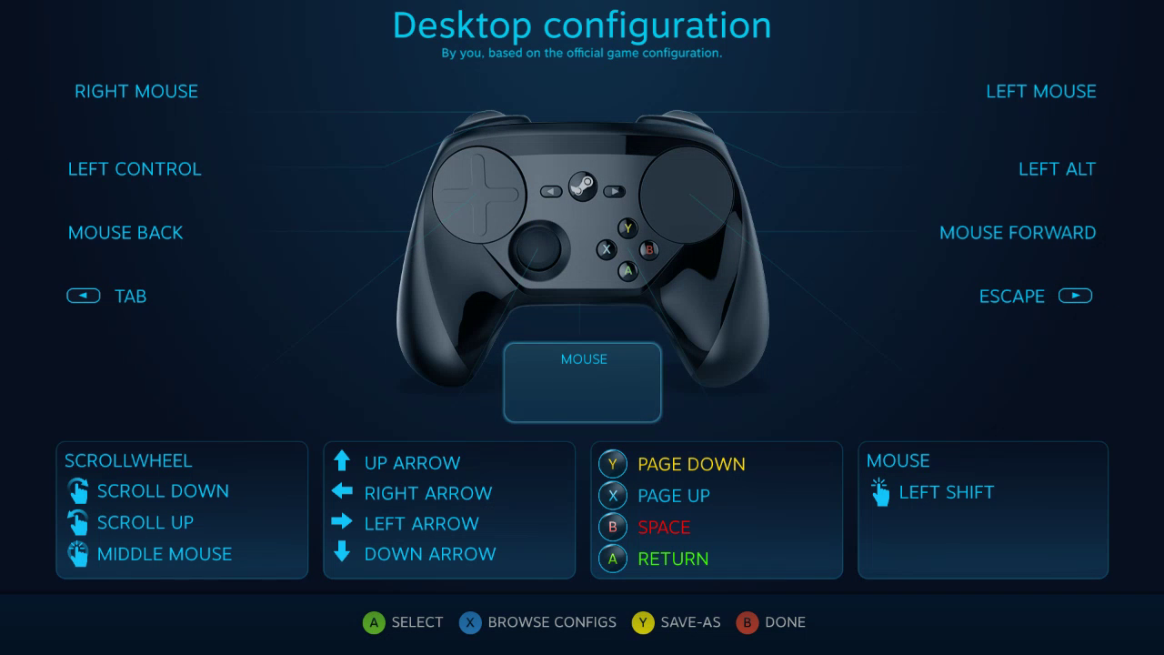
pyautogui.press('Escape')
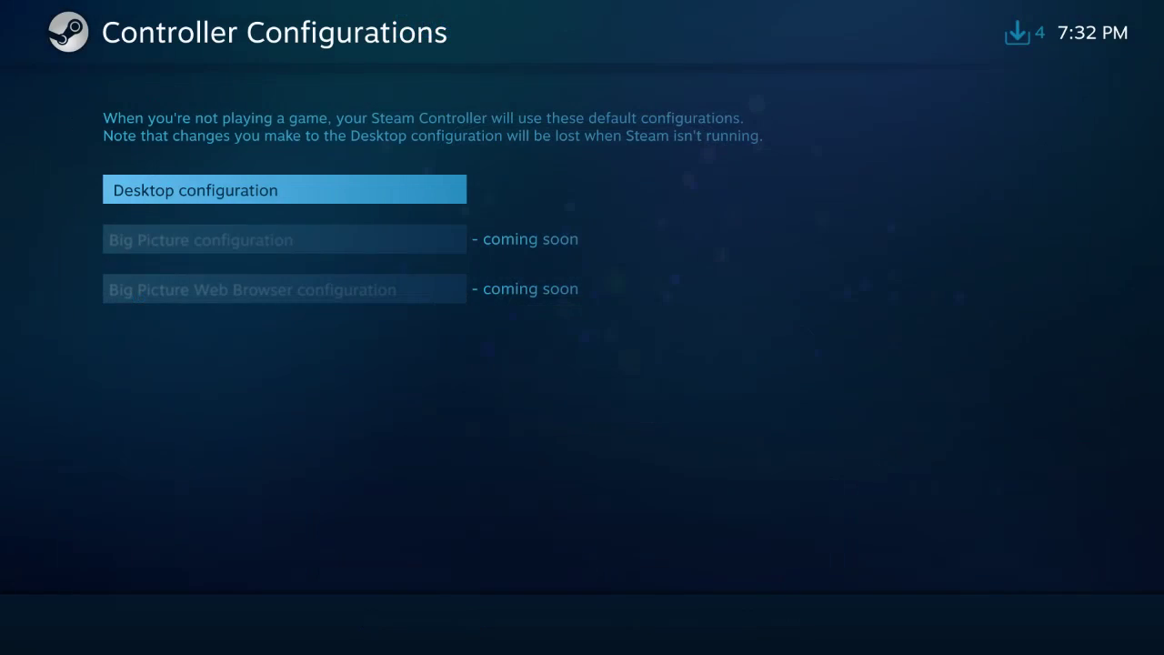
pyautogui.press('Escape')
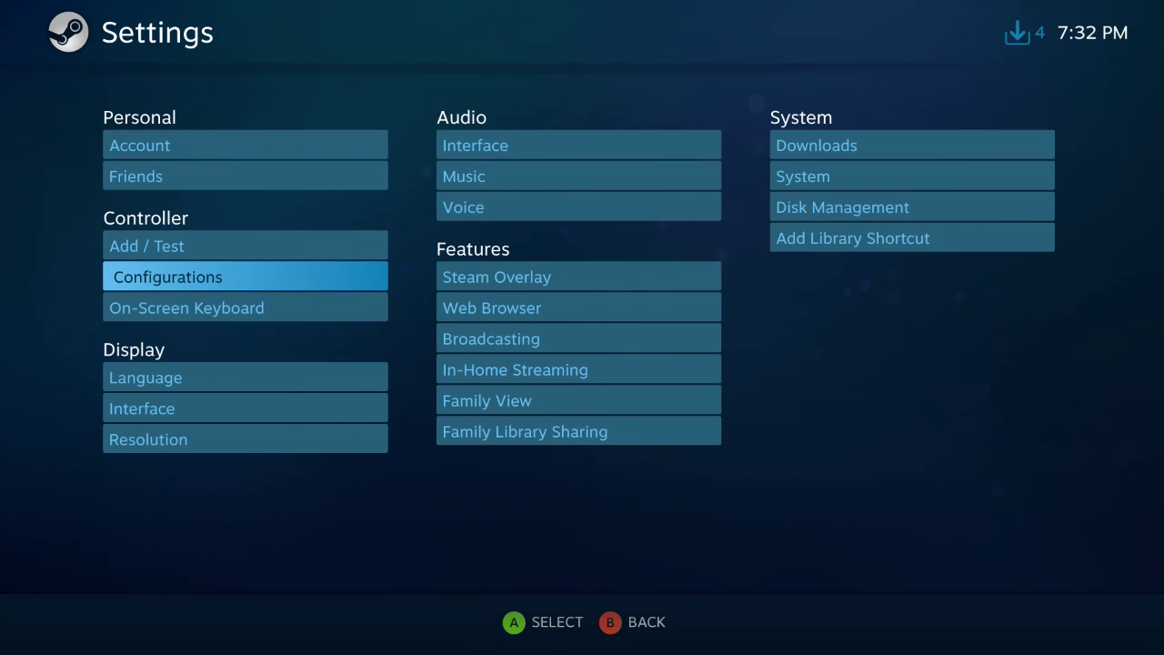
pyautogui.press('Escape')
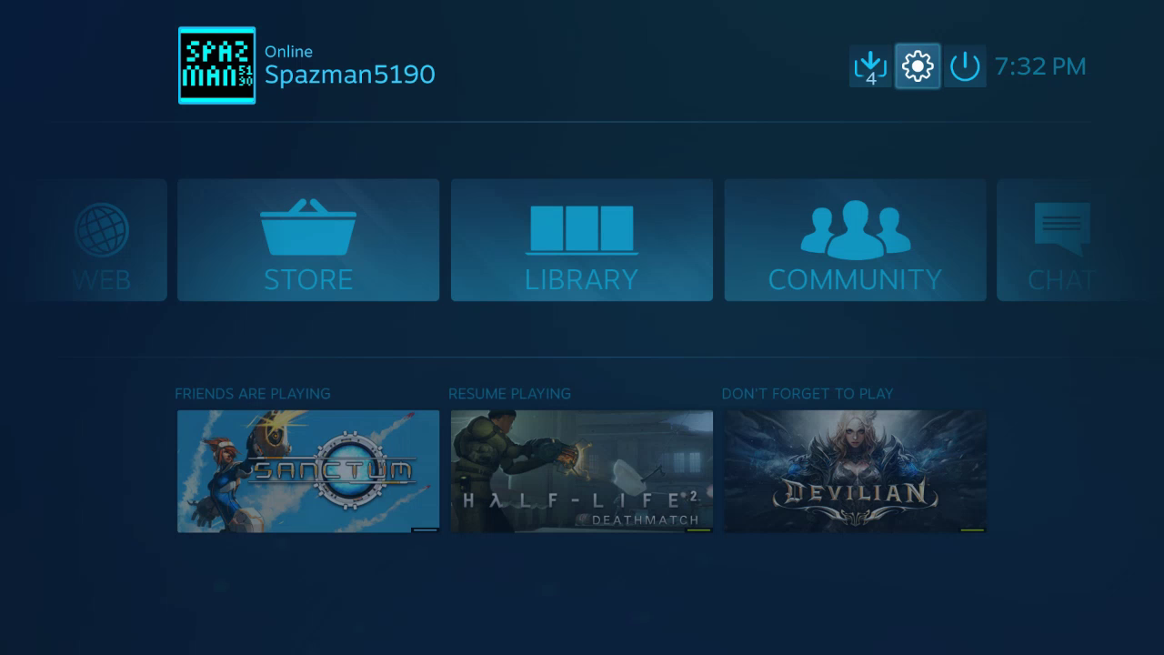
# - Minimize Big Picture to the Windows desktop through the power options
pyautogui.press('Right')
pyautogui.press('Return')
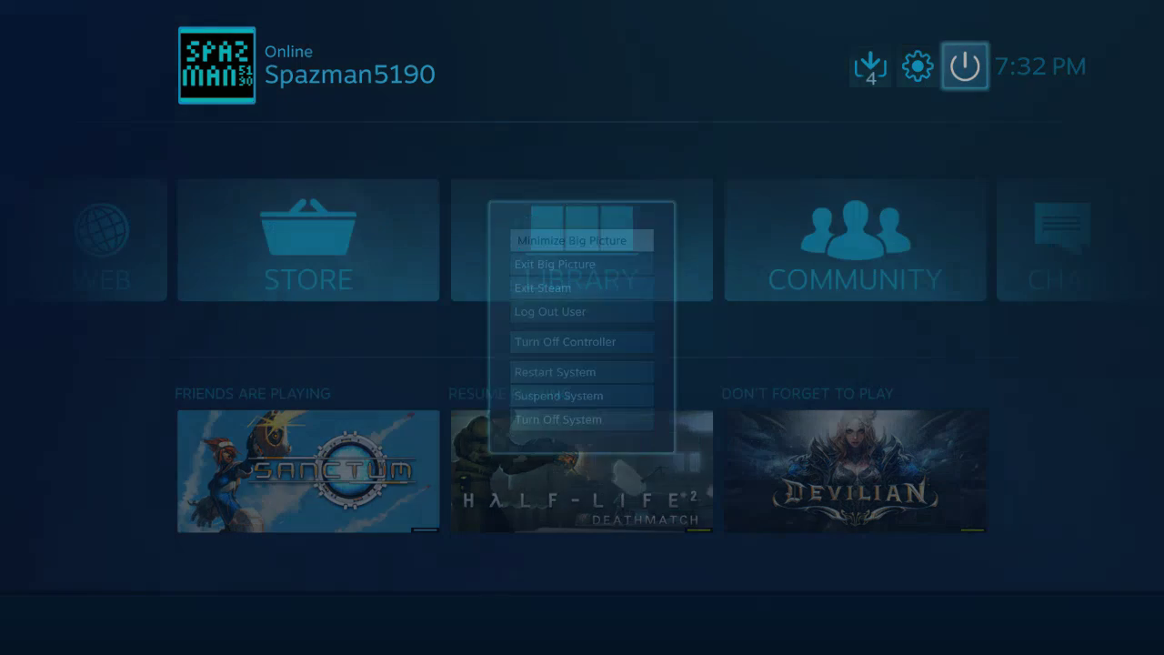
pyautogui.press('Return')
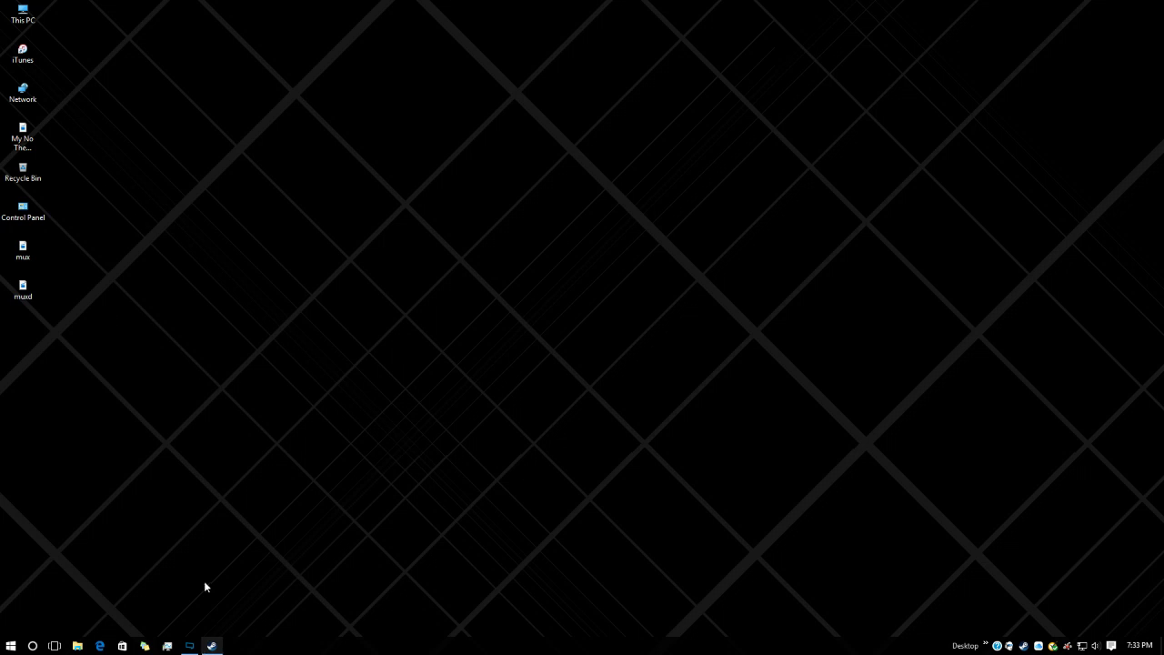
# - Restore Big Picture from the desktop and minimize it again
pyautogui.click(212, 644)
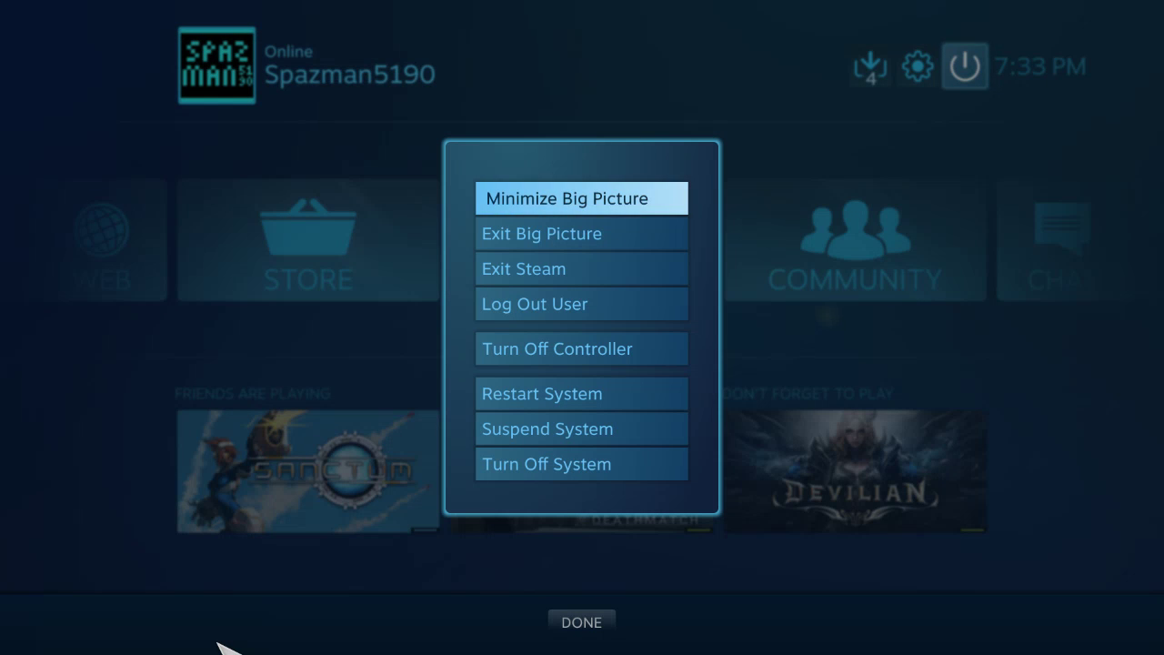
pyautogui.press('Return')
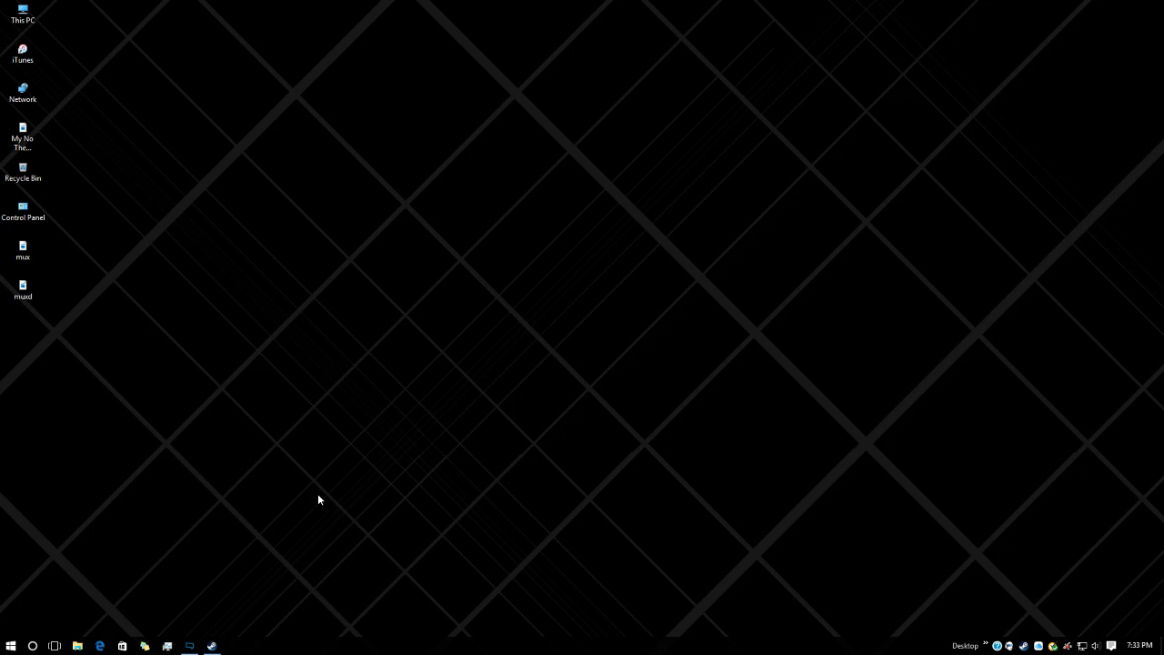
# - Restore Big Picture and move the selection in the power options to Exit Big Picture
pyautogui.click(212, 645)
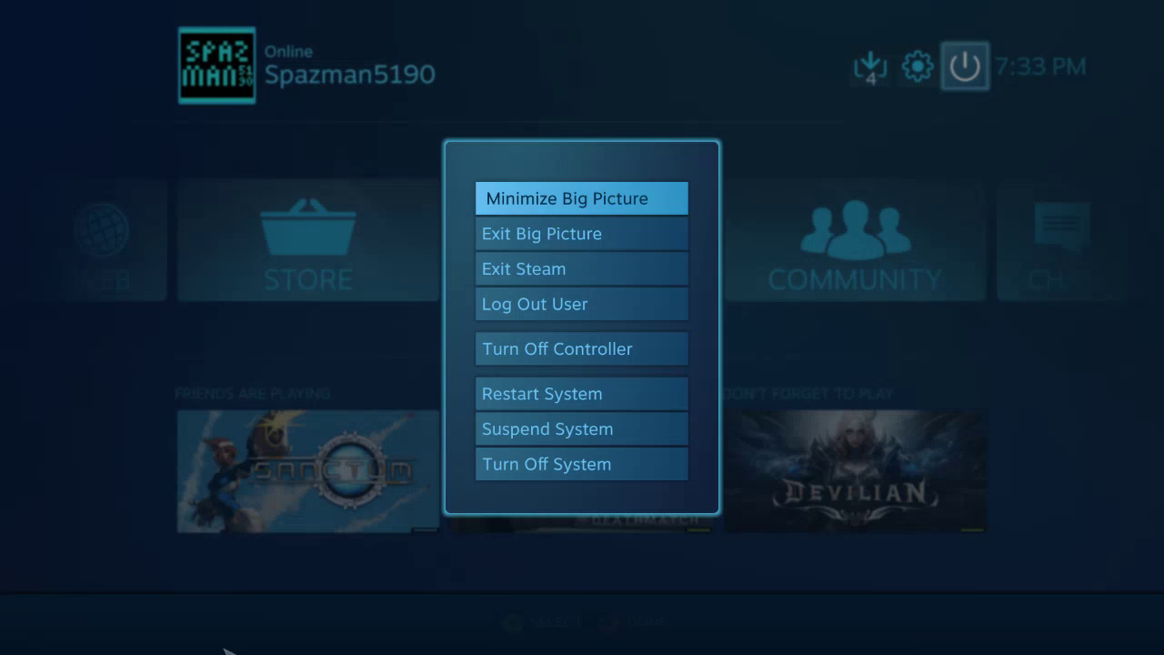
pyautogui.press('Down')
pyautogui.press('Down')
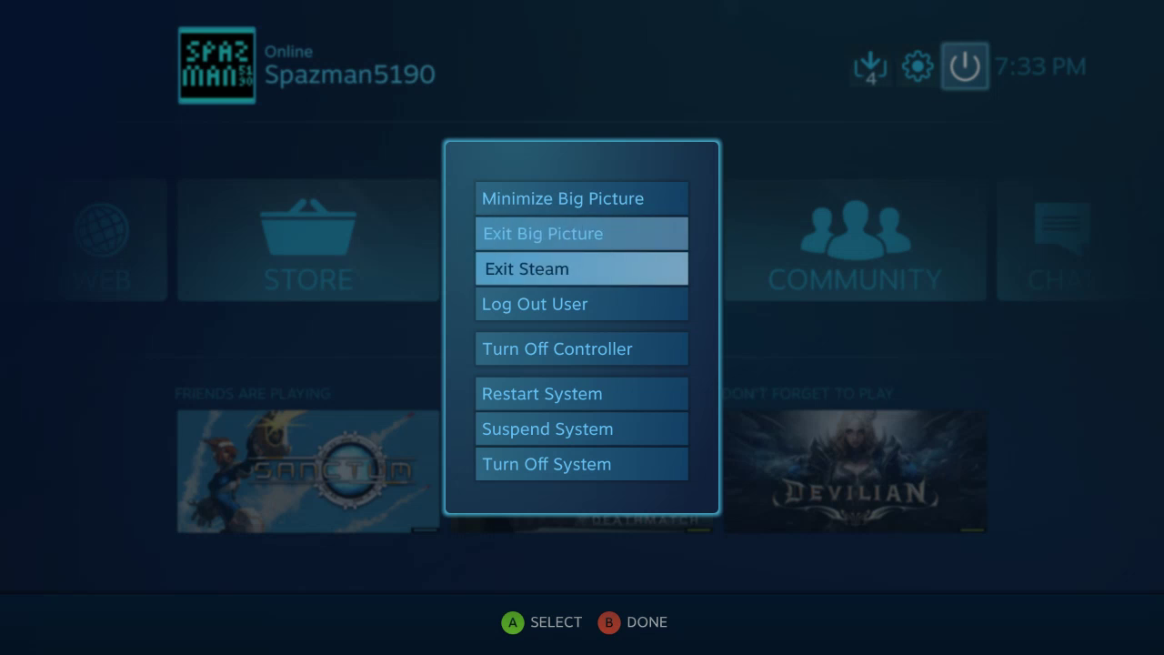
pyautogui.press('Up')
pyautogui.press('Up')
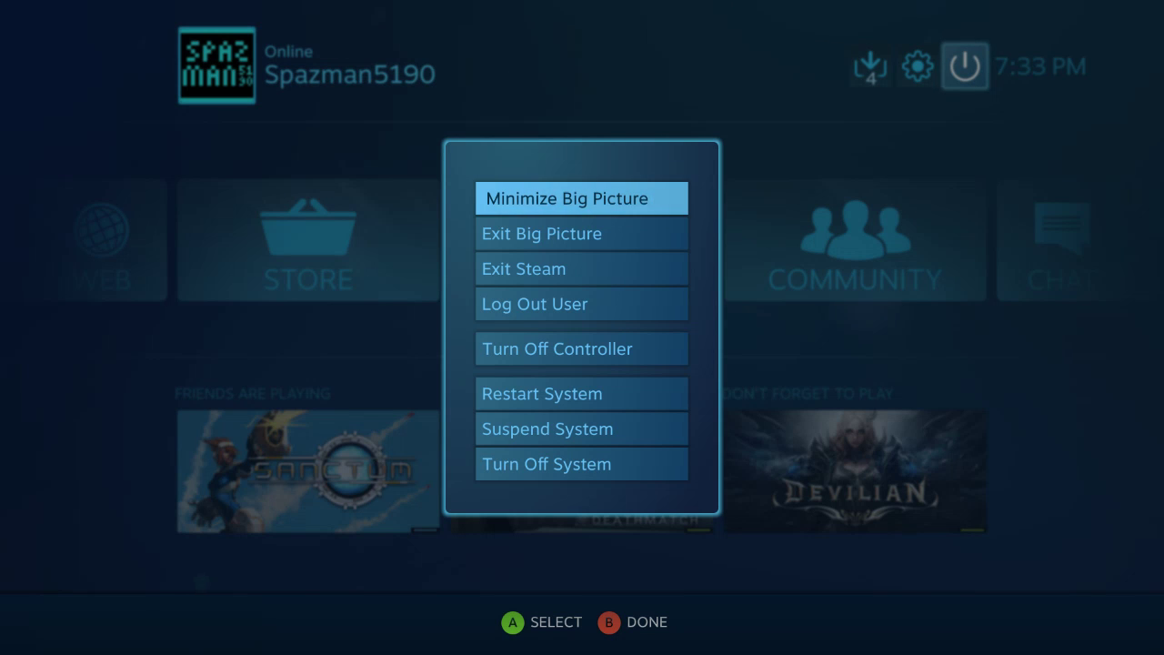
pyautogui.press('Down')
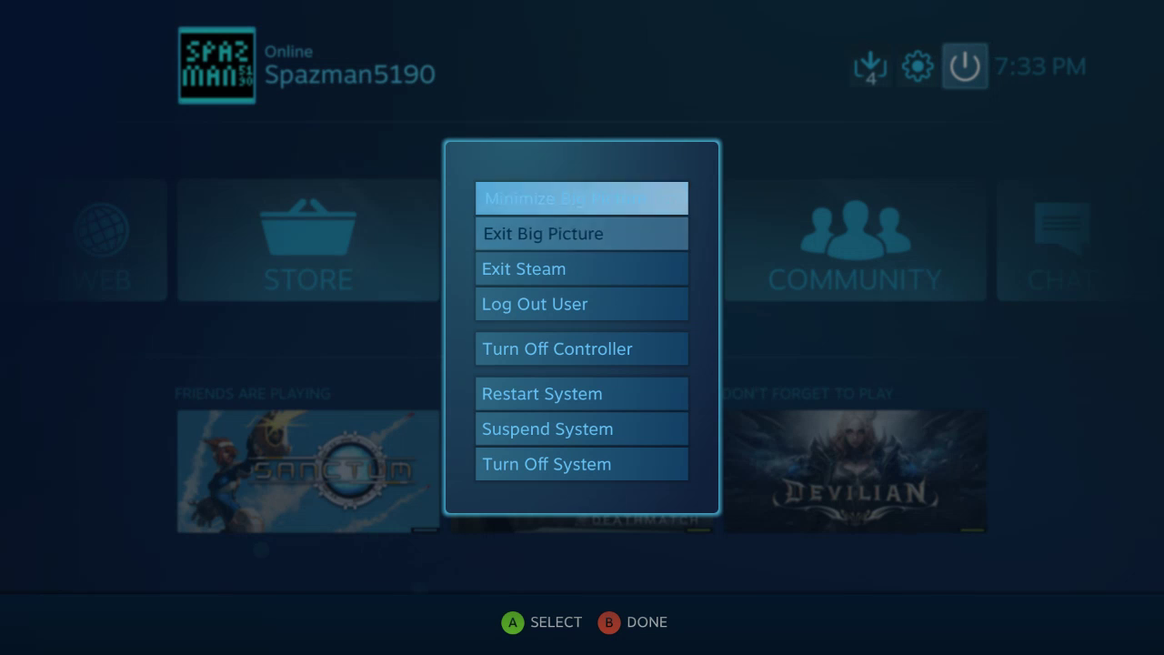